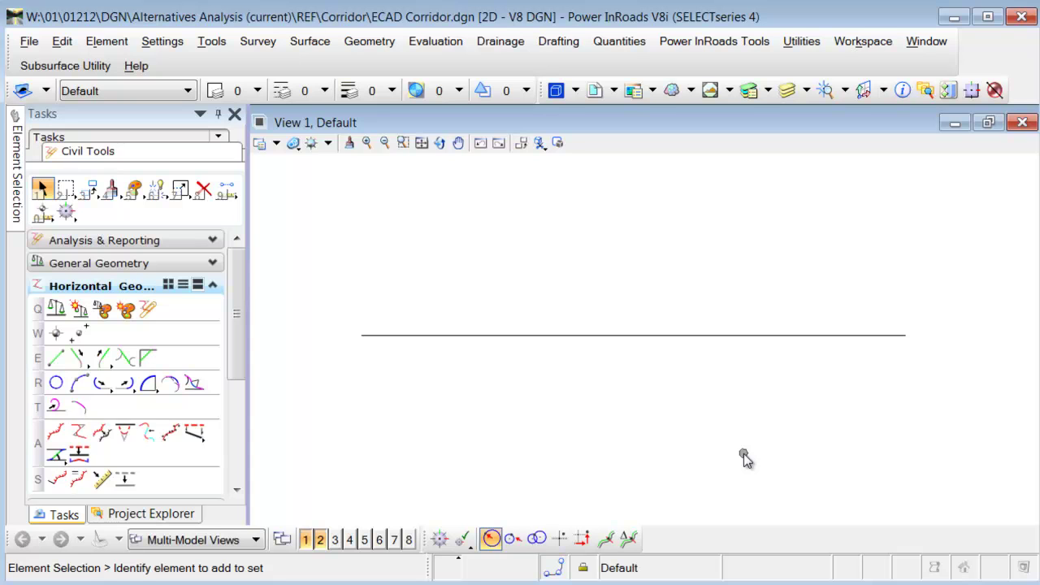
Start a variable offset taper (A7) on the horizontal line with start offset 2 and end offset 10
{"action": "key", "text": "a"}
{"action": "key", "text": "7"}
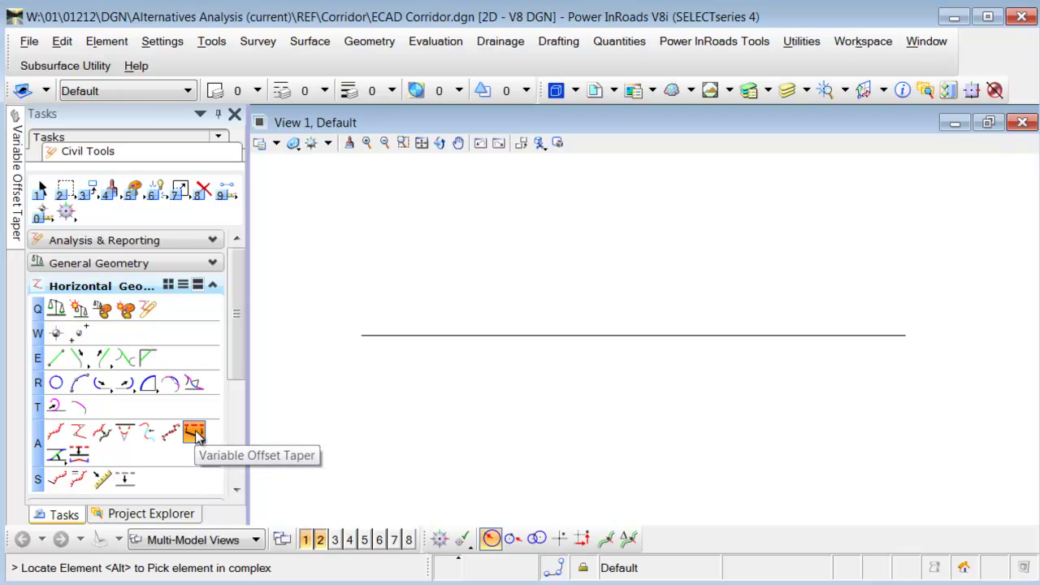
{"action": "left_click", "coordinate": [426, 336]}
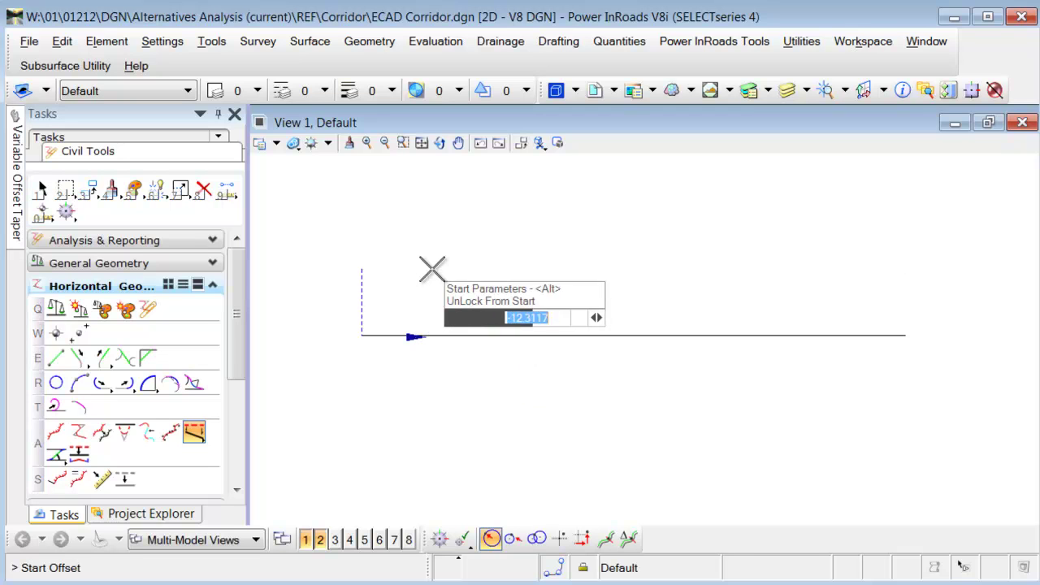
{"action": "type", "text": "2"}
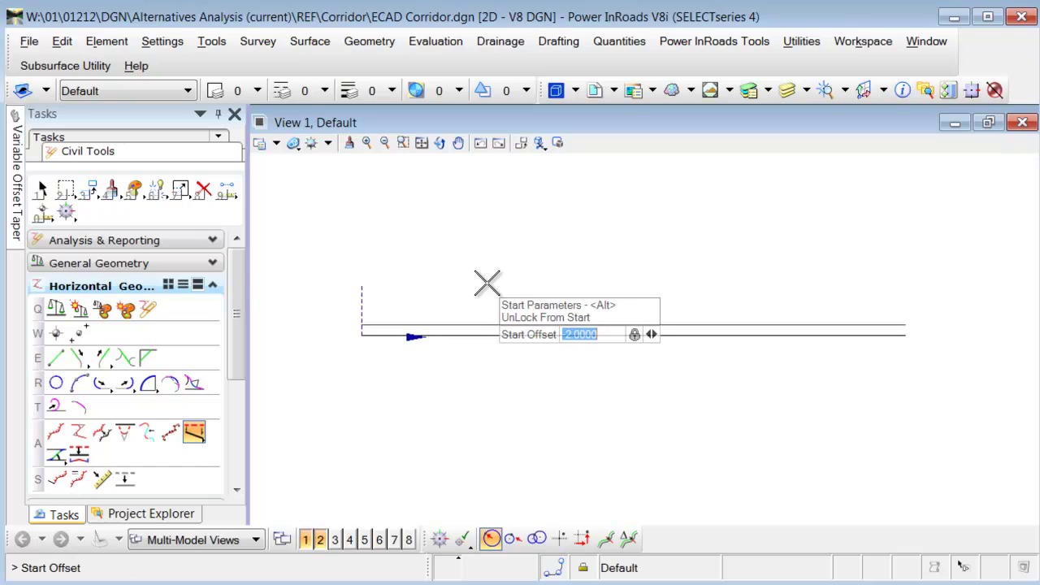
{"action": "left_click", "coordinate": [488, 283]}
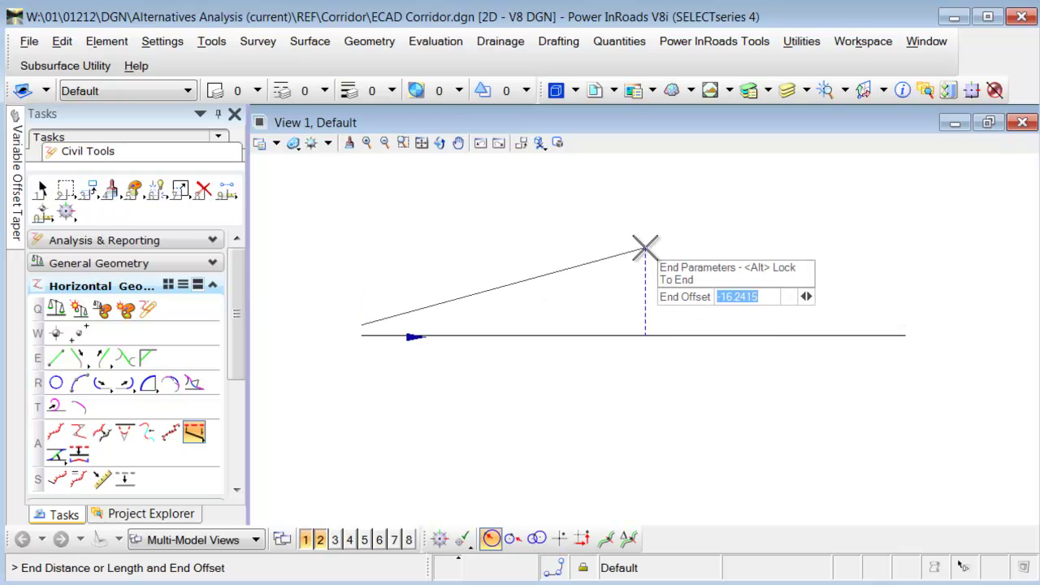
{"action": "type", "text": "10"}
{"action": "key", "text": "Return"}
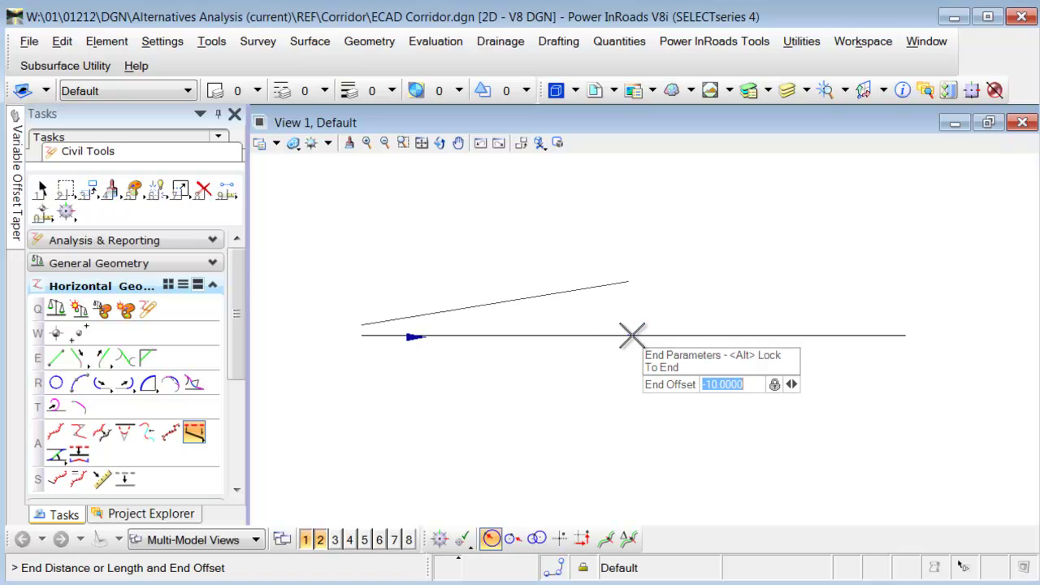
Finish the taper without mirroring and select it to inspect its dimensions
{"action": "left_click", "coordinate": [636, 334]}
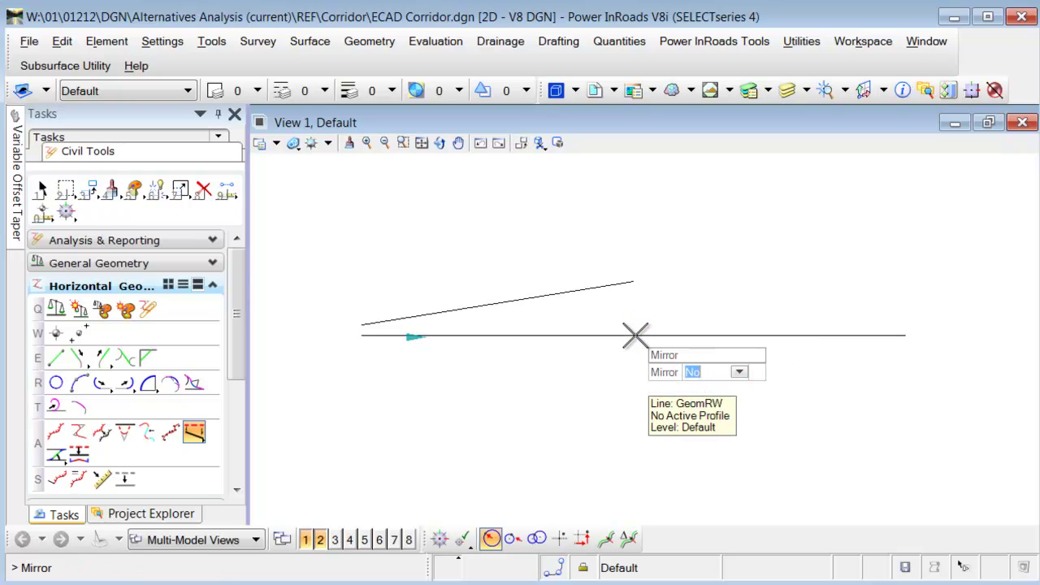
{"action": "left_click", "coordinate": [637, 335]}
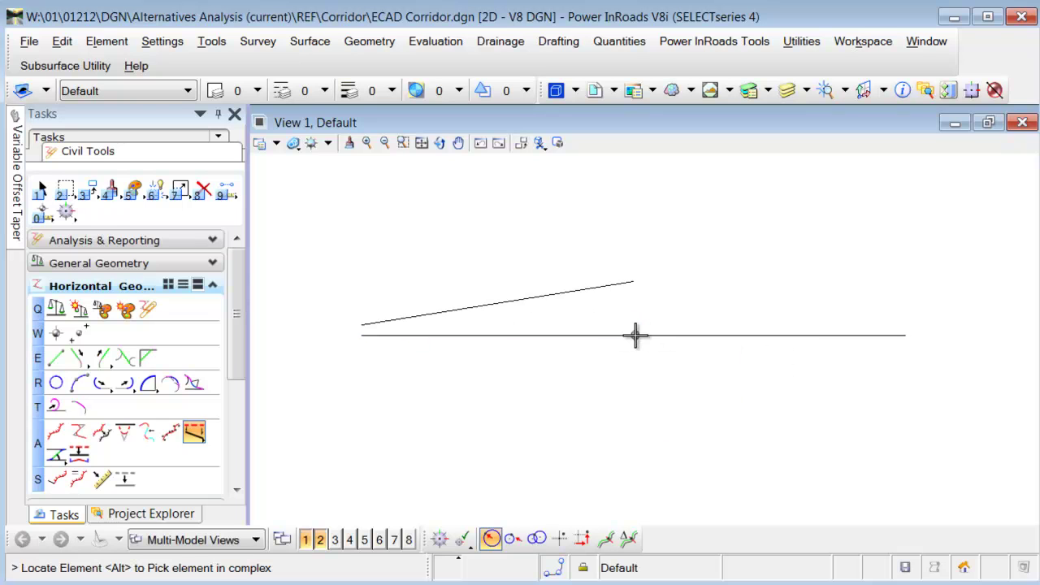
{"action": "left_click", "coordinate": [41, 190]}
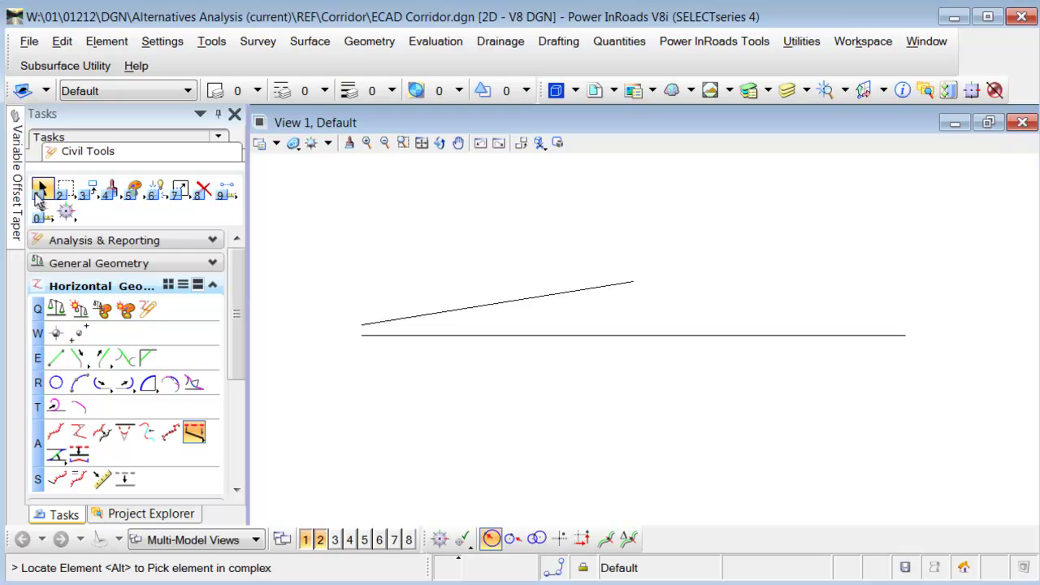
{"action": "left_click", "coordinate": [540, 298]}
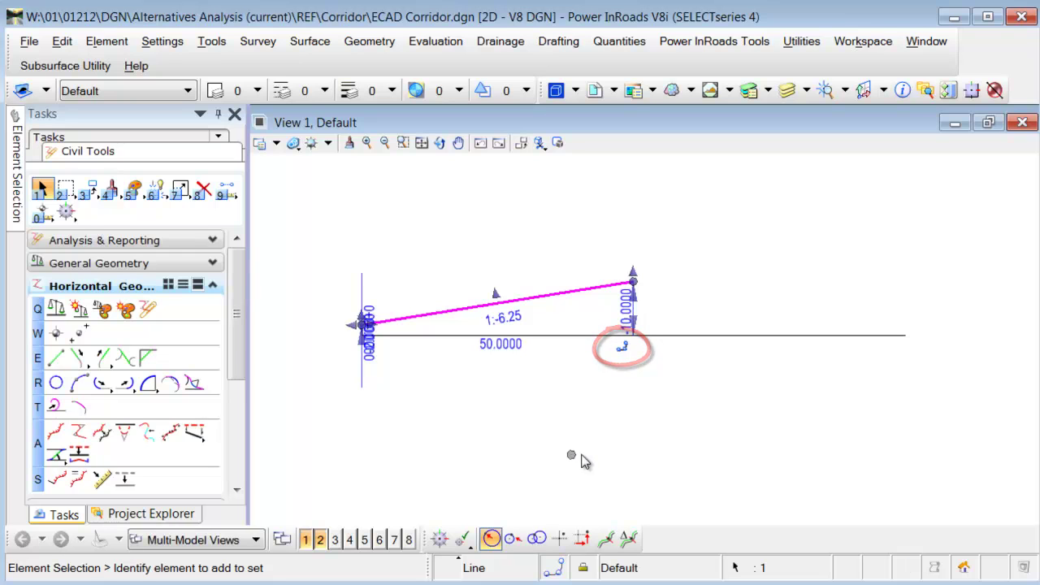
Drag the baseline longer to the right, check the taper, then undo the extension
{"action": "left_click", "coordinate": [750, 336]}
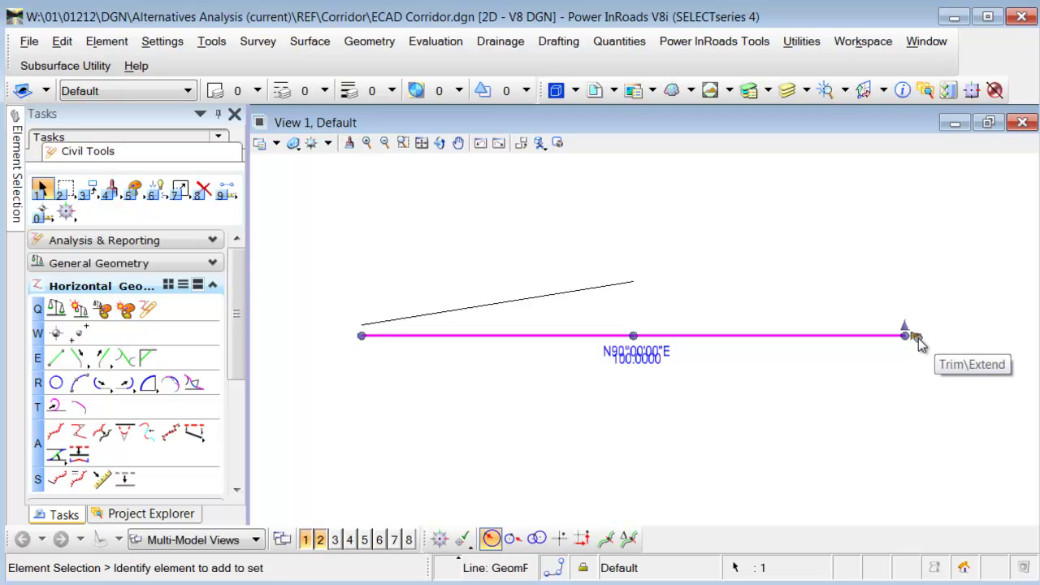
{"action": "left_click_drag", "start_coordinate": [917, 337], "coordinate": [1016, 338]}
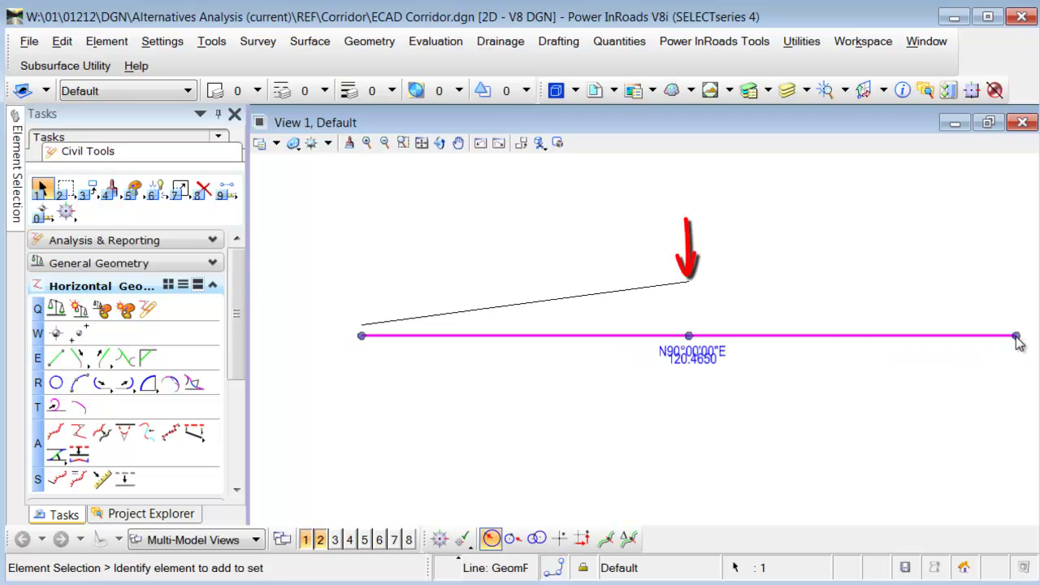
{"action": "left_click", "coordinate": [665, 290]}
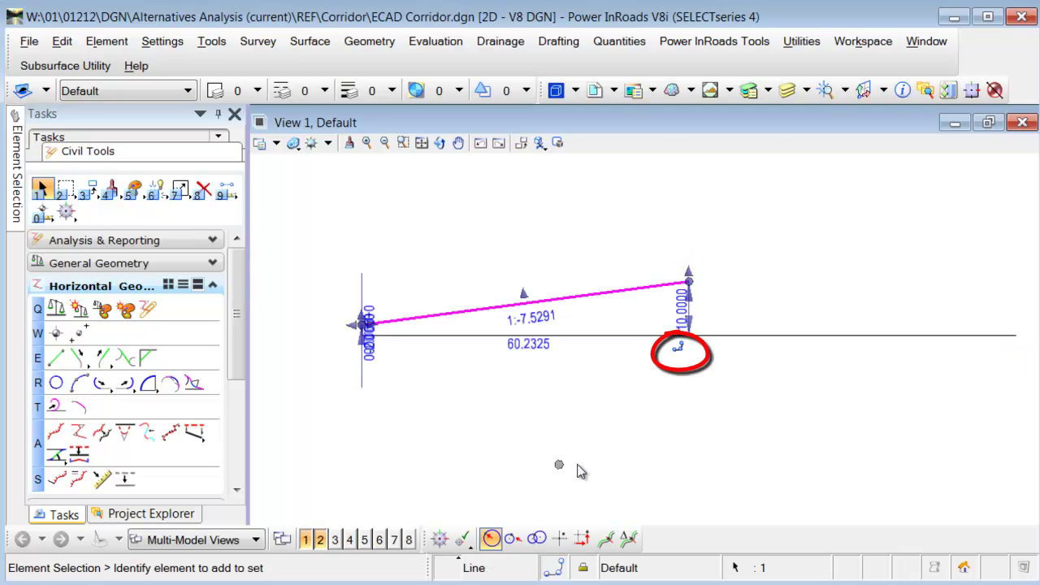
{"action": "left_click", "coordinate": [795, 402]}
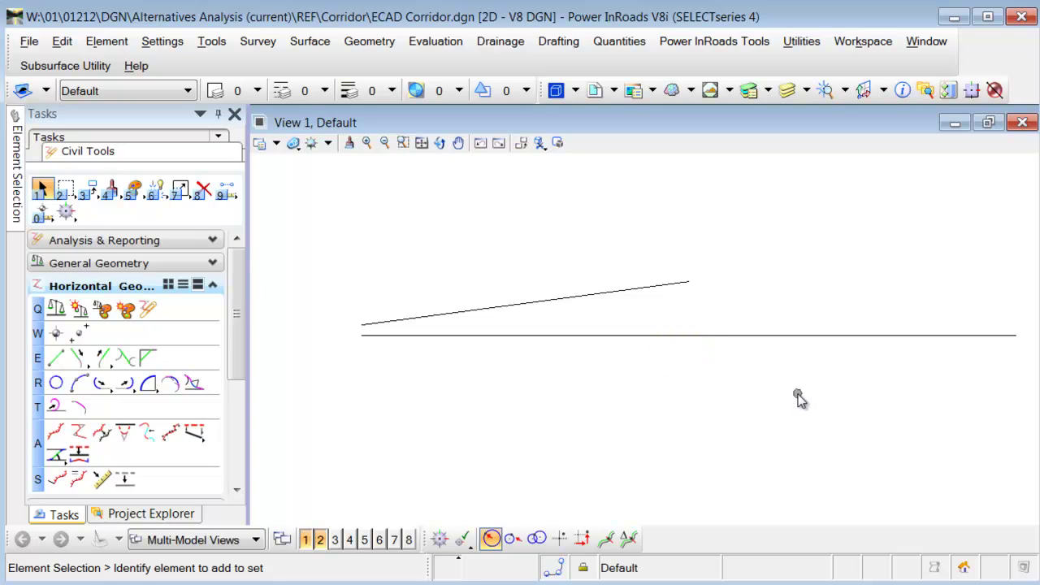
{"action": "key", "text": "ctrl+z"}
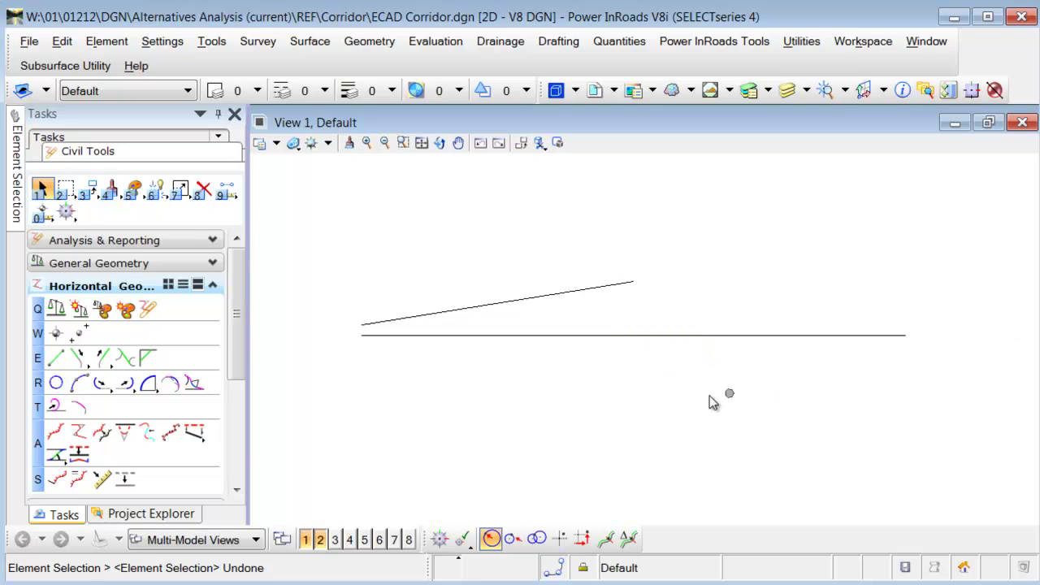
Delete the taper line and restart Variable Offset Taper
{"action": "left_click", "coordinate": [570, 296]}
{"action": "mouse_move", "coordinate": [571, 299]}
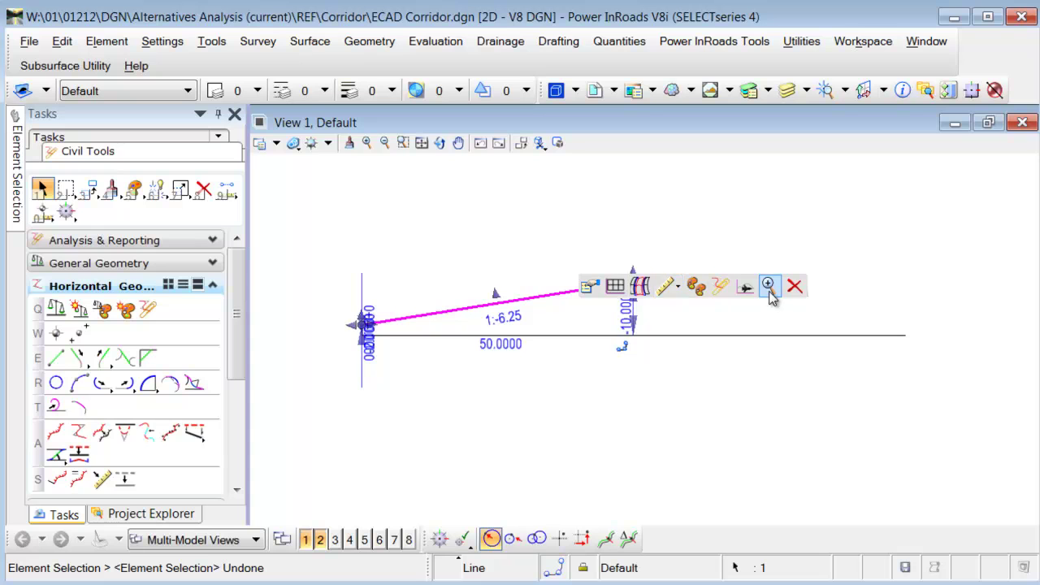
{"action": "left_click", "coordinate": [796, 284]}
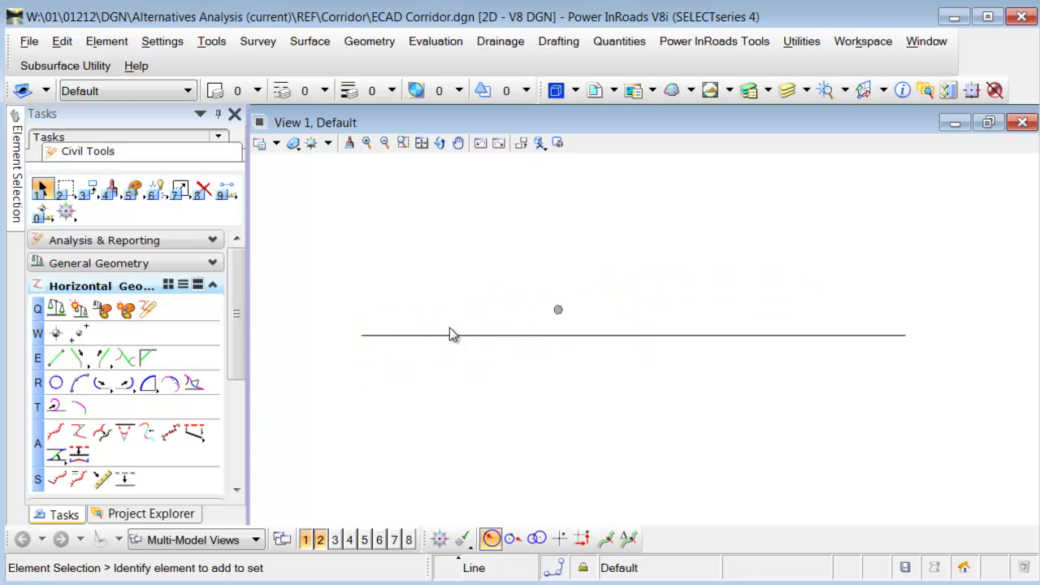
{"action": "left_click", "coordinate": [195, 434]}
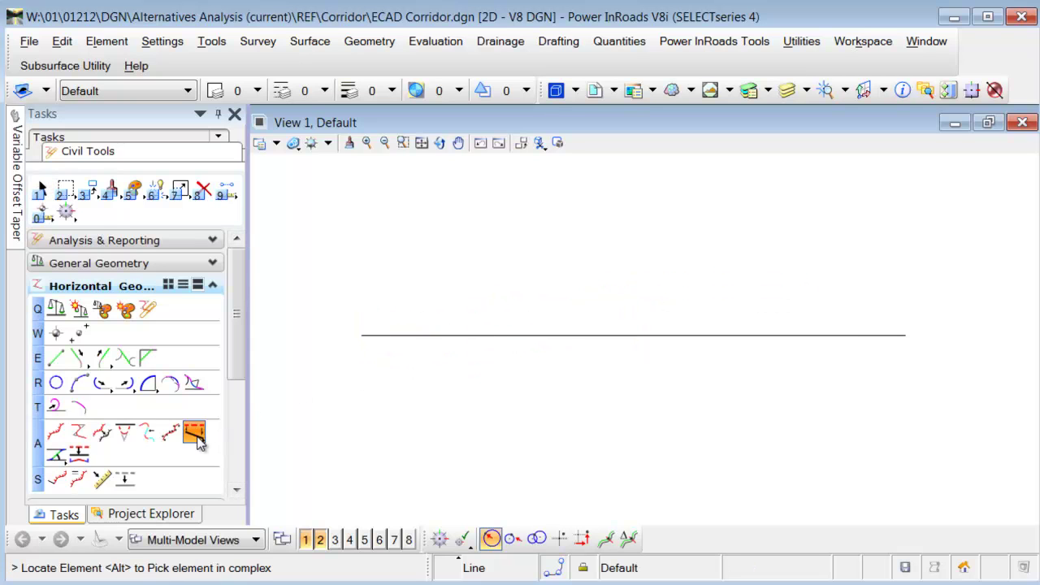
Draw a new unmirrored taper on the baseline ending at 0+50.0000 with end offset -10
{"action": "left_click", "coordinate": [383, 333]}
{"action": "left_click", "coordinate": [390, 296]}
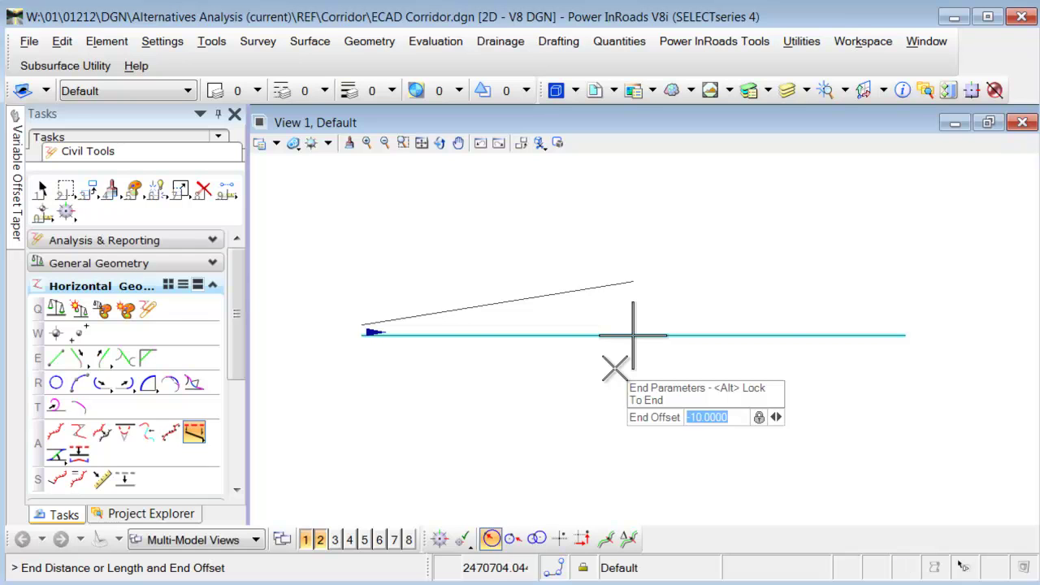
{"action": "key", "text": "Return"}
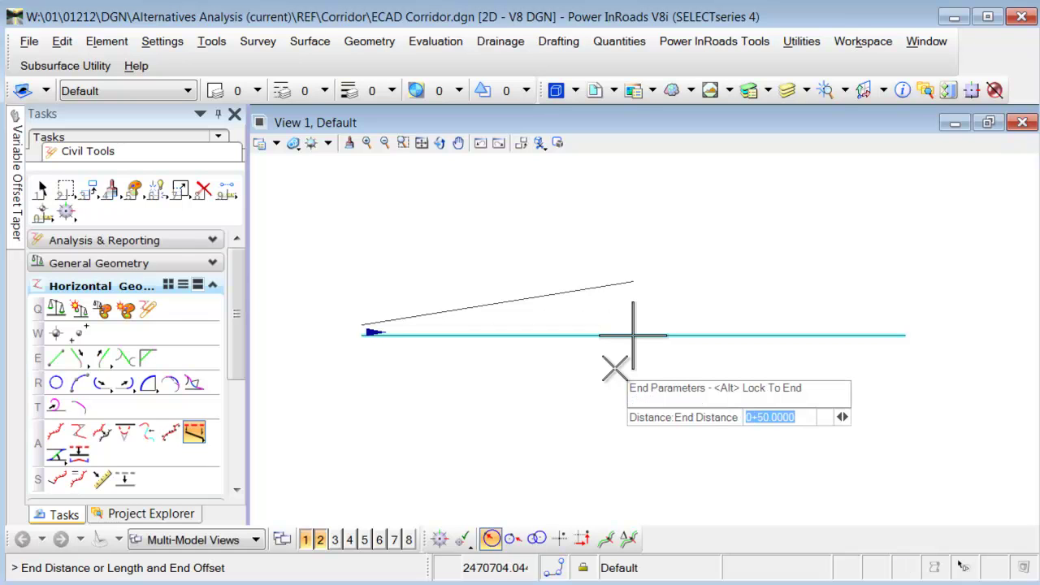
{"action": "key", "text": "Return"}
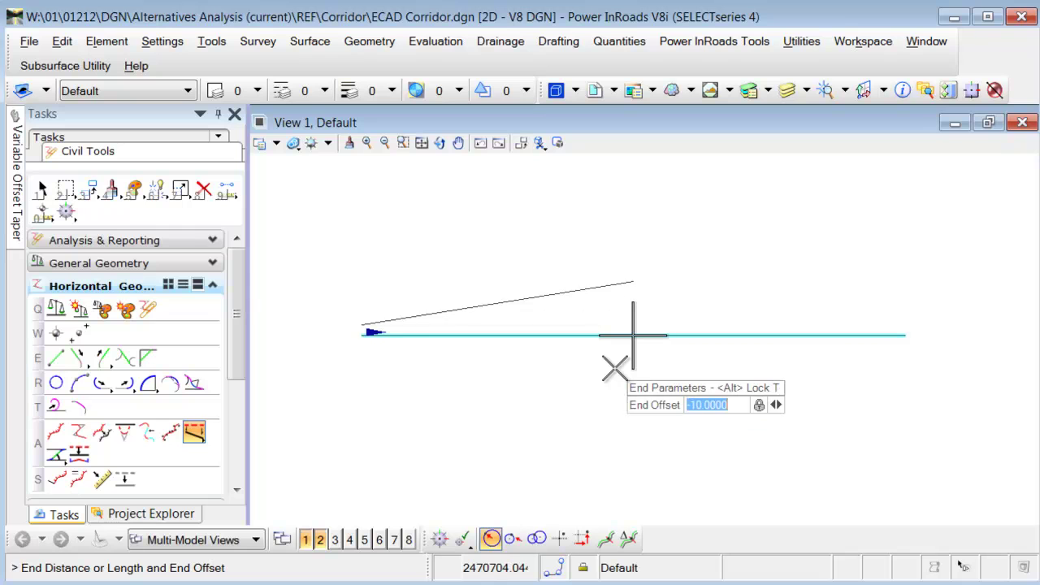
{"action": "key", "text": "Return"}
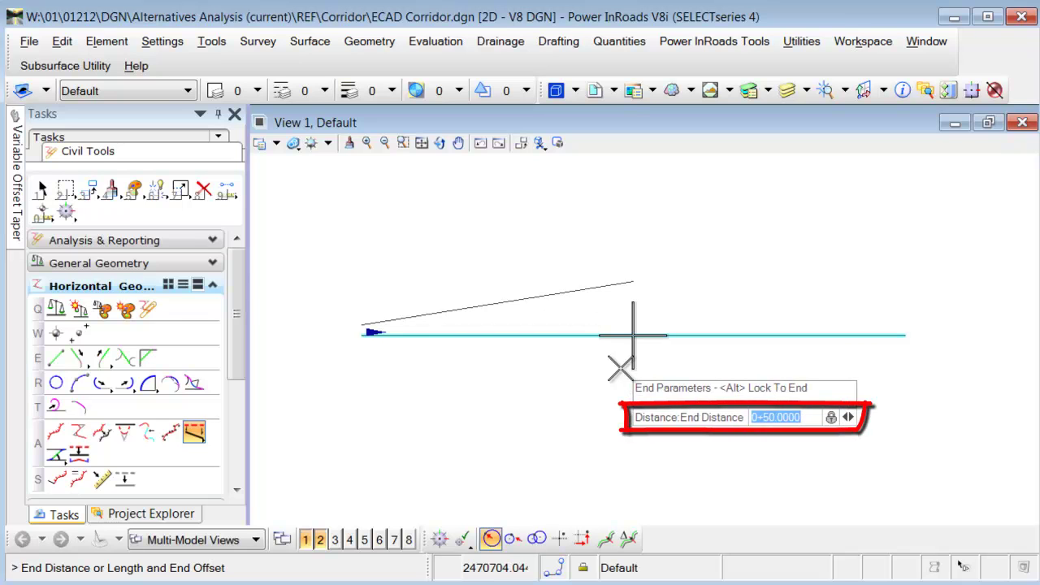
{"action": "key", "text": "Return"}
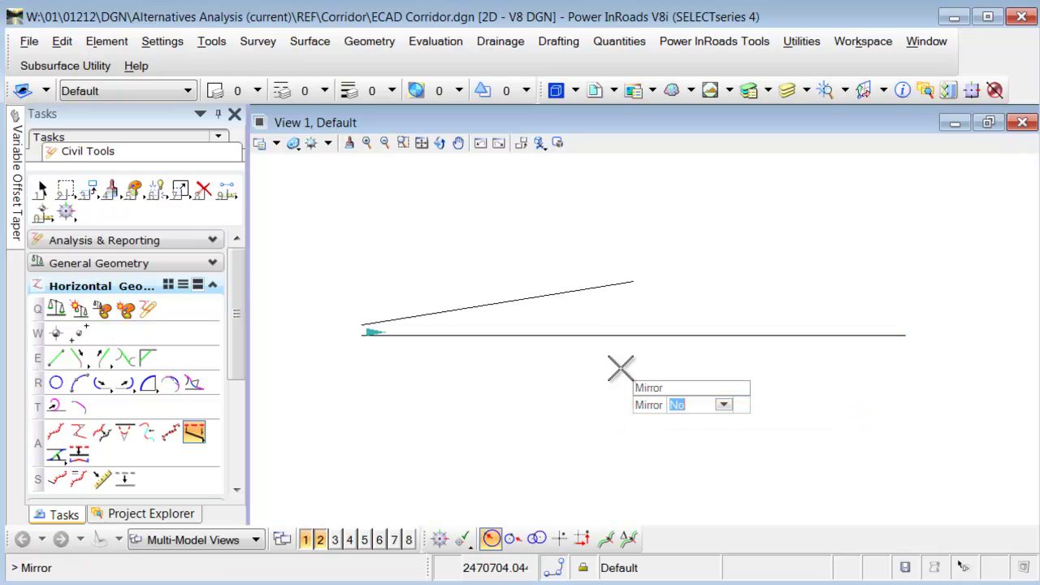
{"action": "key", "text": "Return"}
{"action": "left_click", "coordinate": [43, 188]}
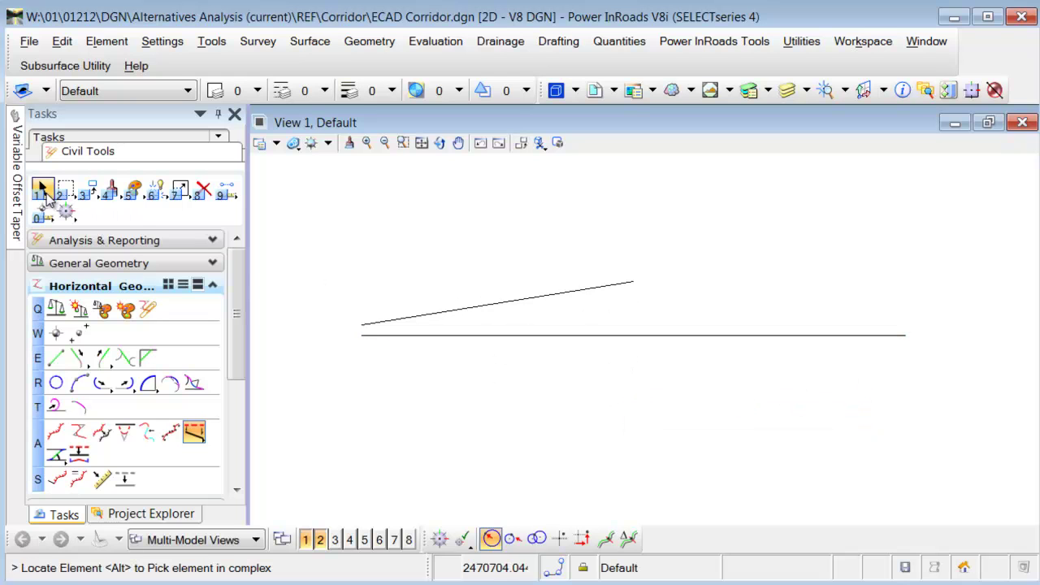
{"action": "left_click", "coordinate": [487, 303]}
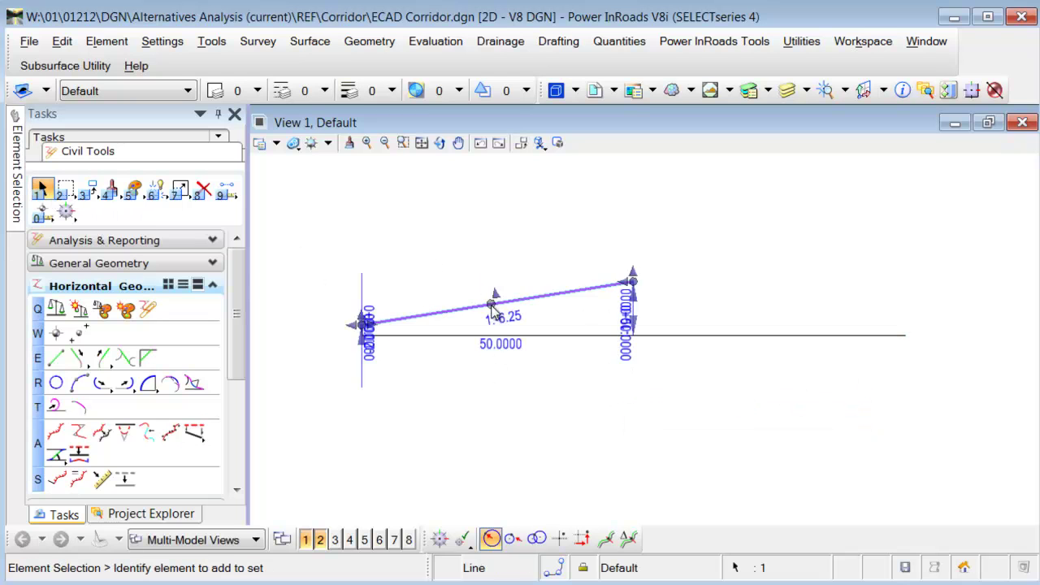
{"action": "left_click", "coordinate": [532, 481]}
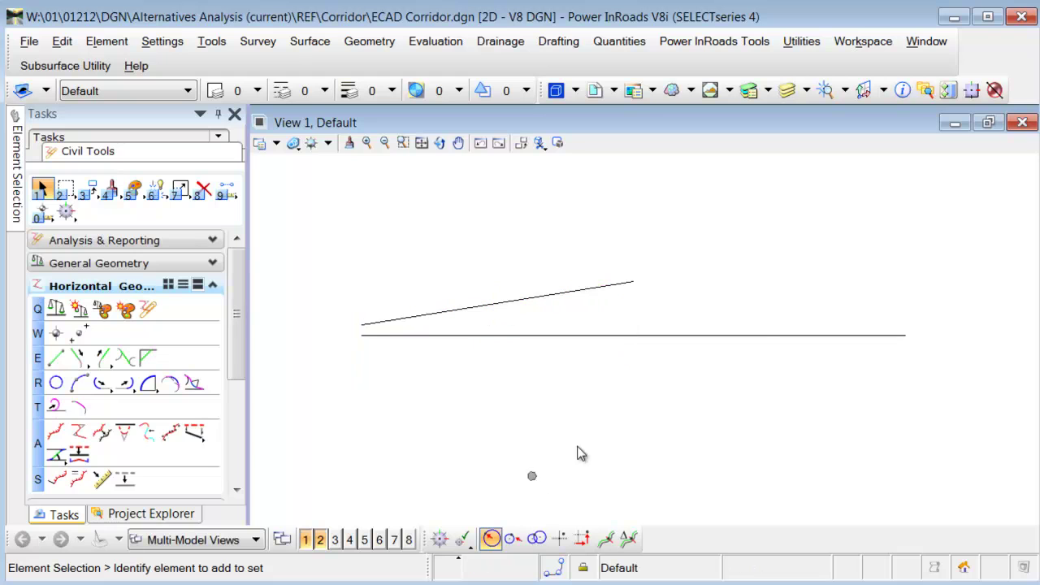
{"action": "left_click", "coordinate": [768, 348]}
{"action": "left_click_drag", "start_coordinate": [916, 343], "coordinate": [1020, 340]}
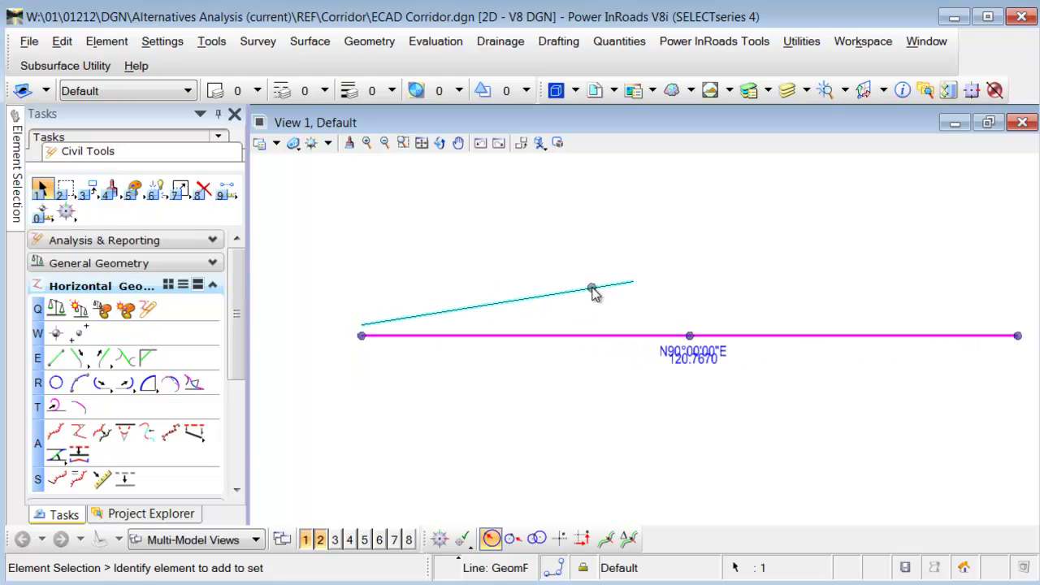
{"action": "left_click", "coordinate": [653, 454]}
{"action": "key", "text": "ctrl+z"}
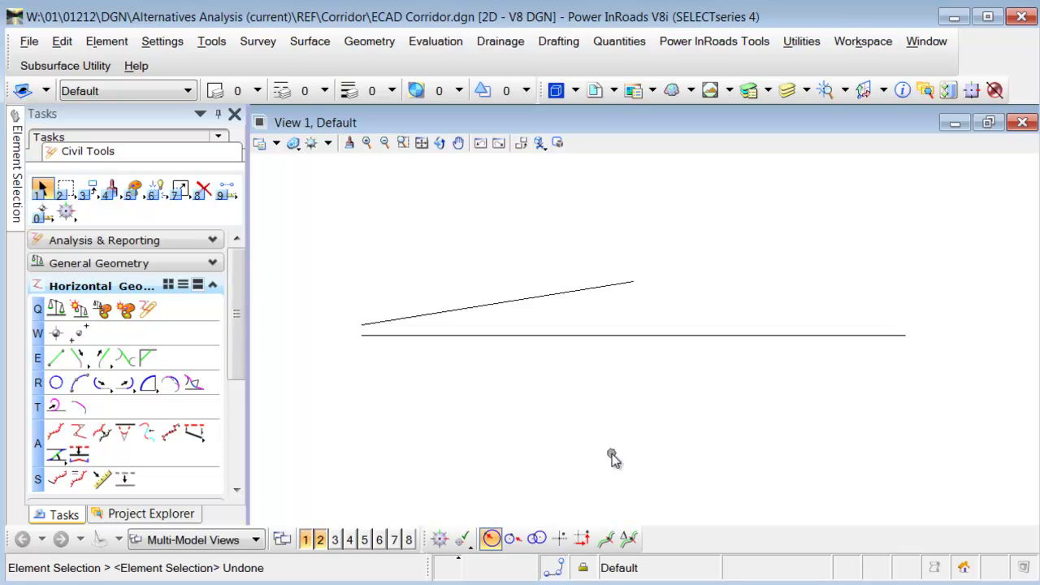
Undo the taper and redraw it on the baseline, unmirrored, ending at a -10.0000 offset
{"action": "key", "text": "ctrl+z"}
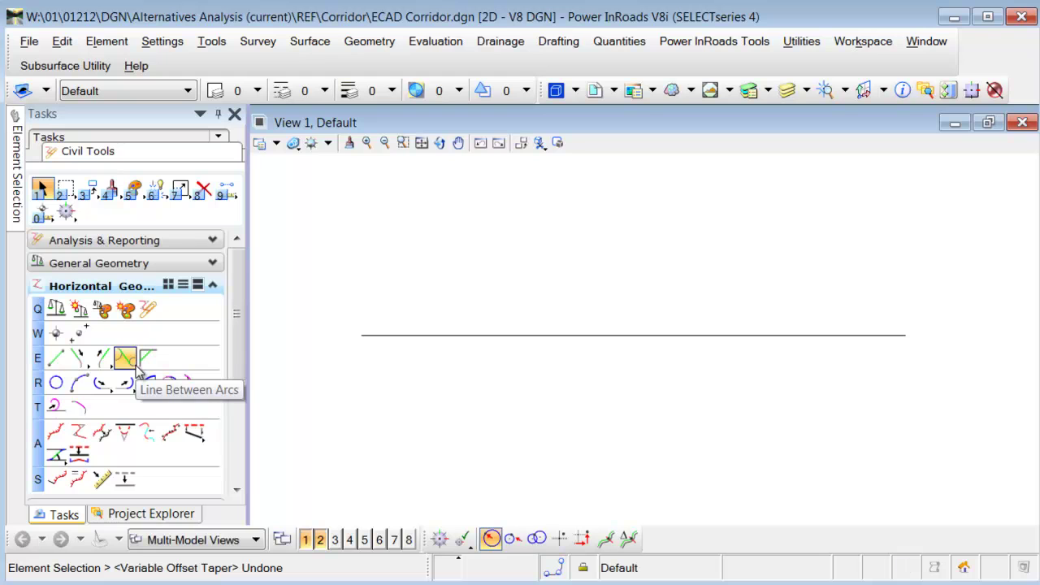
{"action": "left_click", "coordinate": [195, 432]}
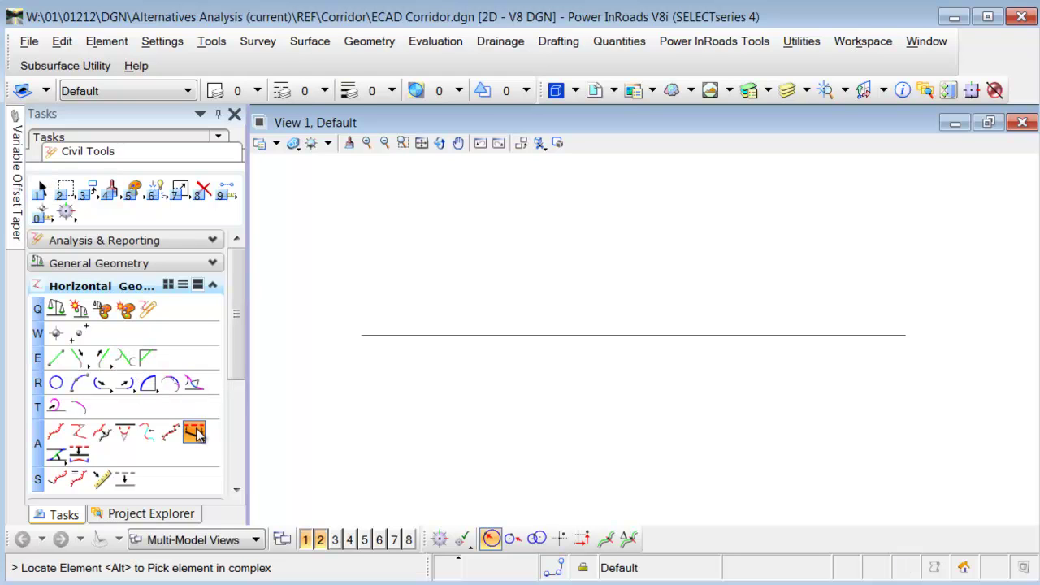
{"action": "left_click", "coordinate": [408, 335]}
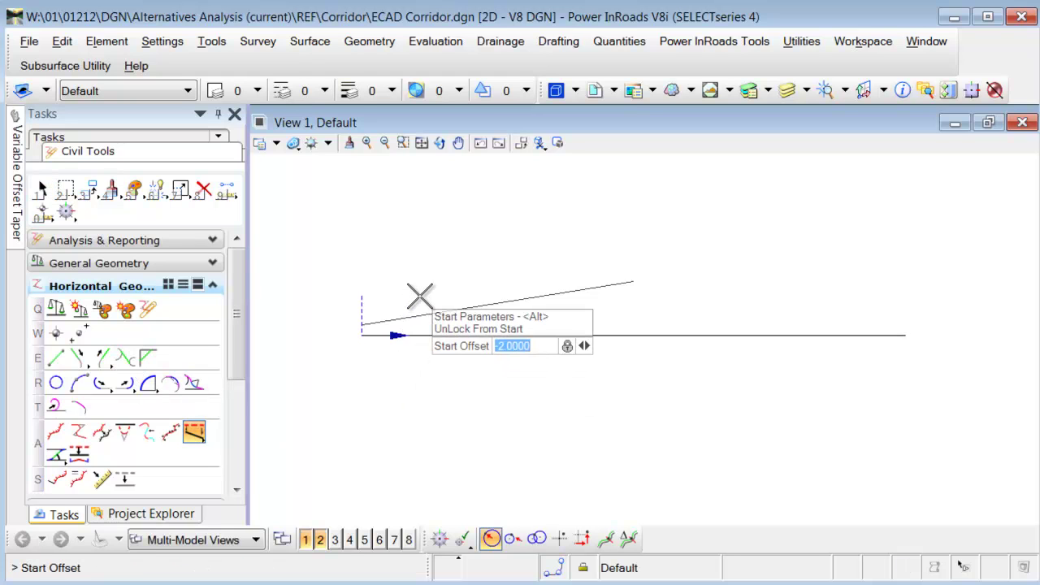
{"action": "left_click", "coordinate": [418, 295]}
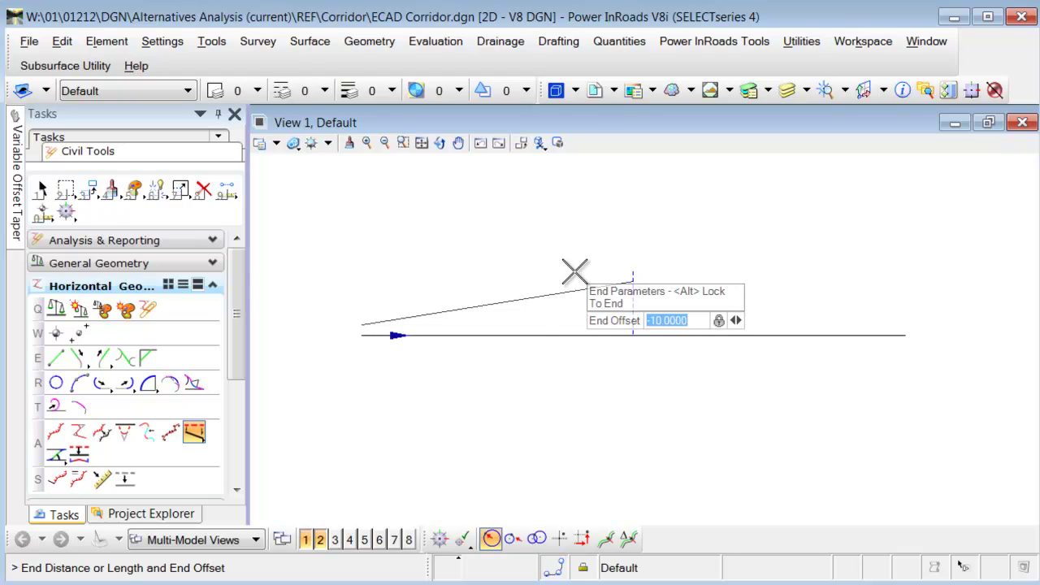
{"action": "key", "text": "Return"}
{"action": "key", "text": "Return"}
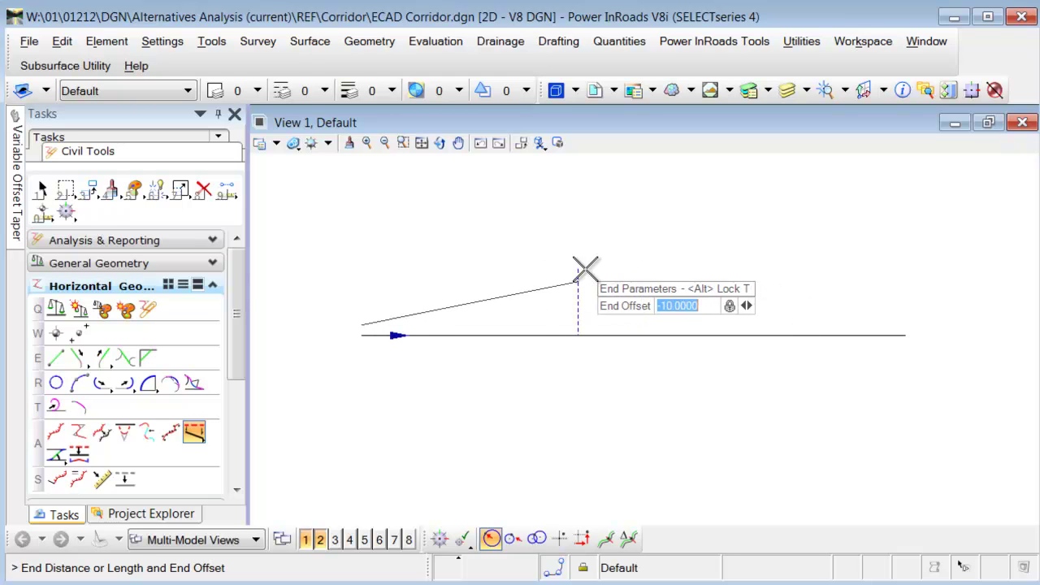
{"action": "type", "text": "10"}
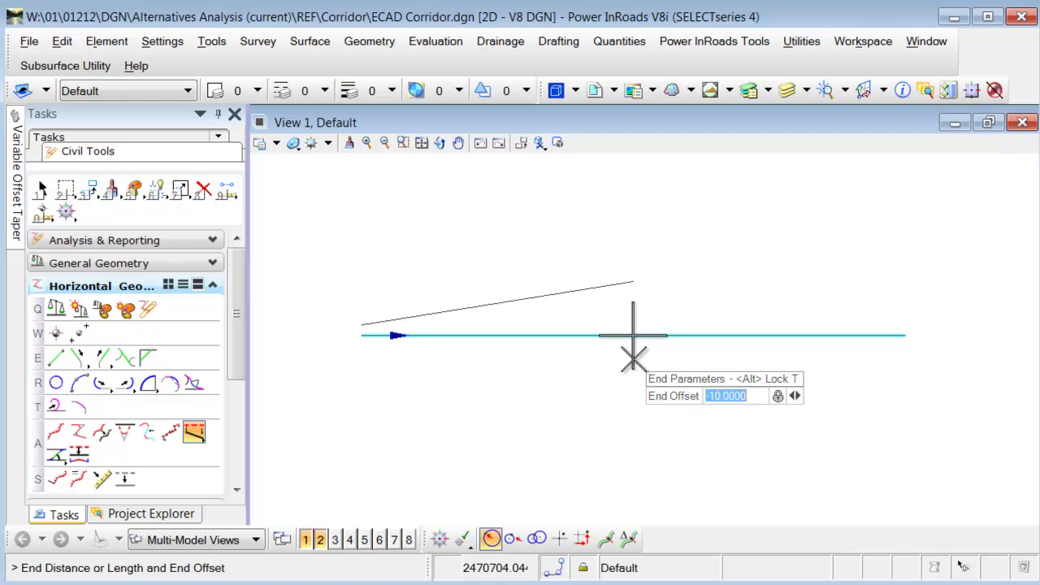
{"action": "type", "text": "-10"}
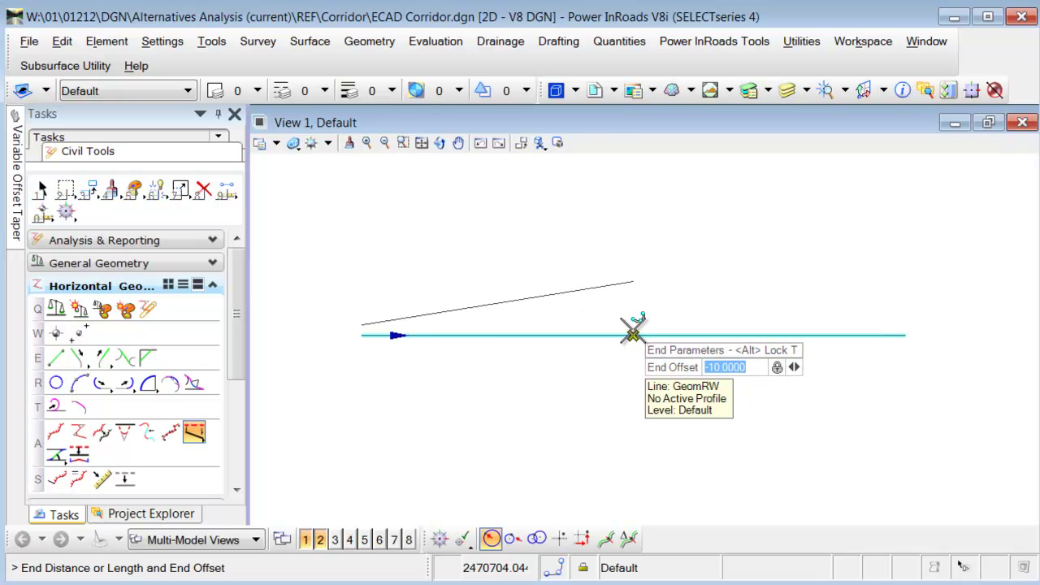
{"action": "left_click", "coordinate": [632, 333]}
{"action": "left_click", "coordinate": [669, 299]}
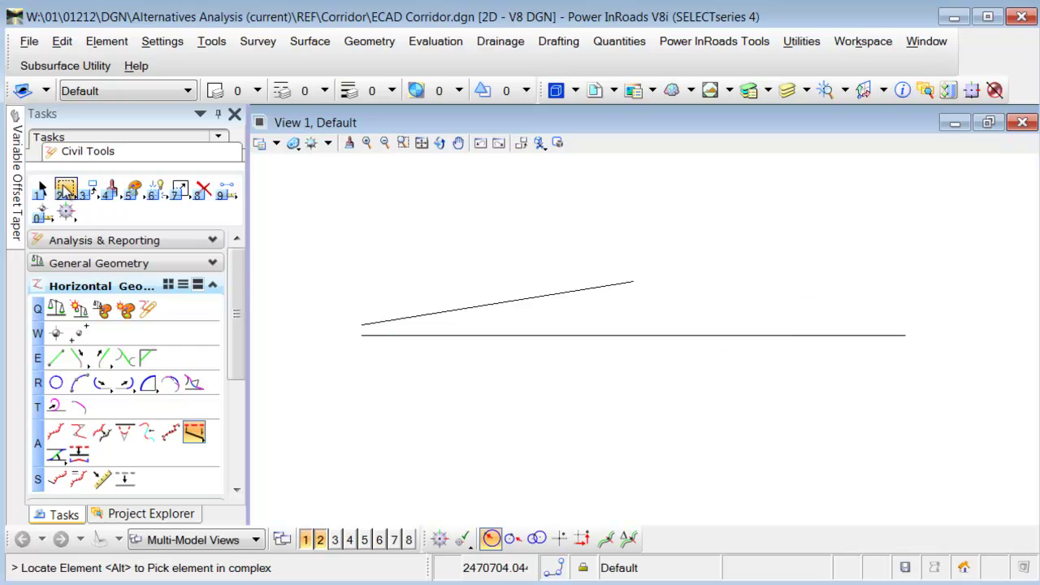
{"action": "left_click", "coordinate": [42, 188]}
{"action": "left_click", "coordinate": [551, 304]}
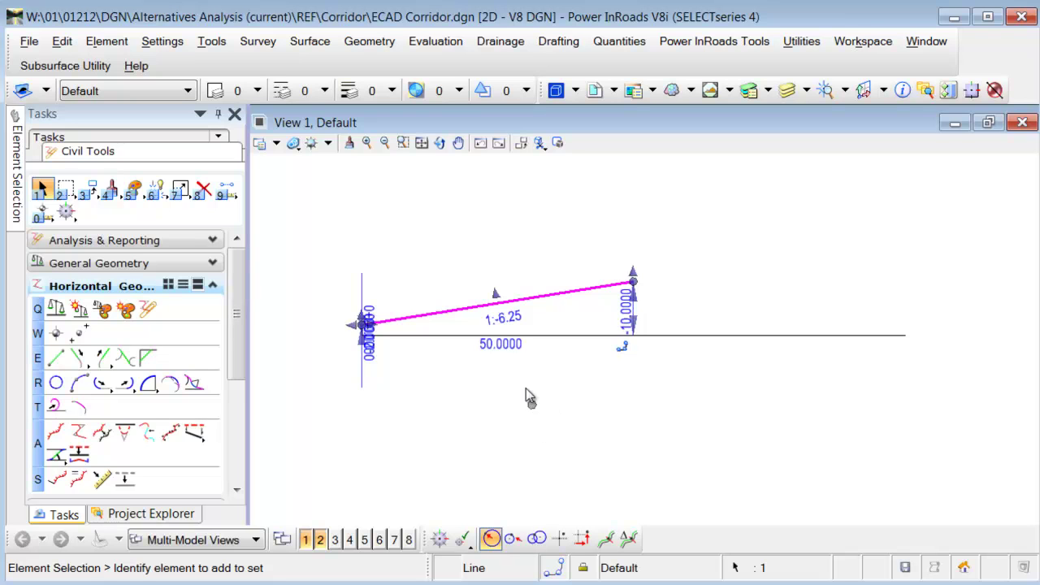
{"action": "left_click", "coordinate": [508, 348]}
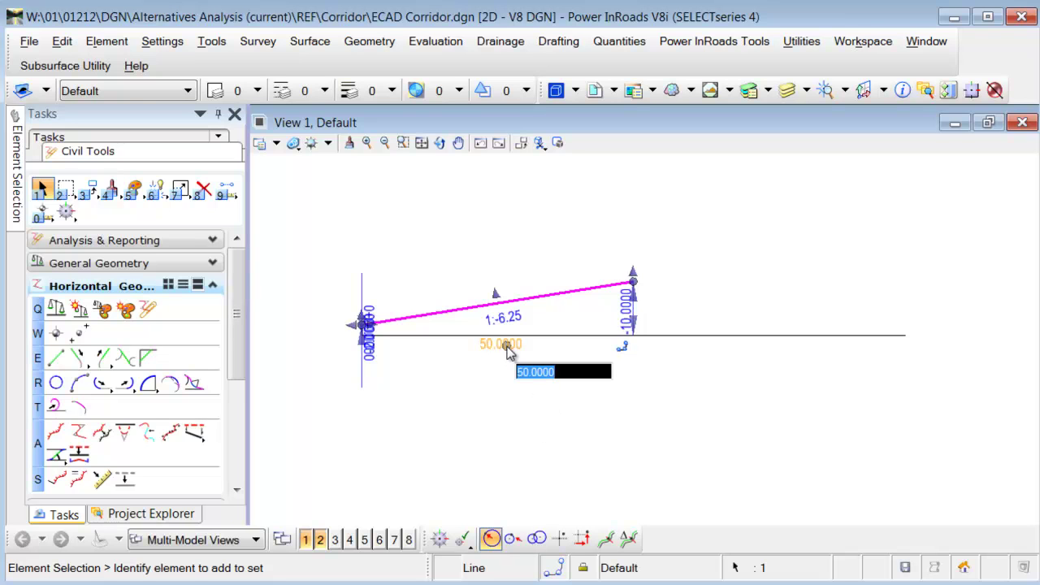
{"action": "type", "text": "65"}
{"action": "key", "text": "Return"}
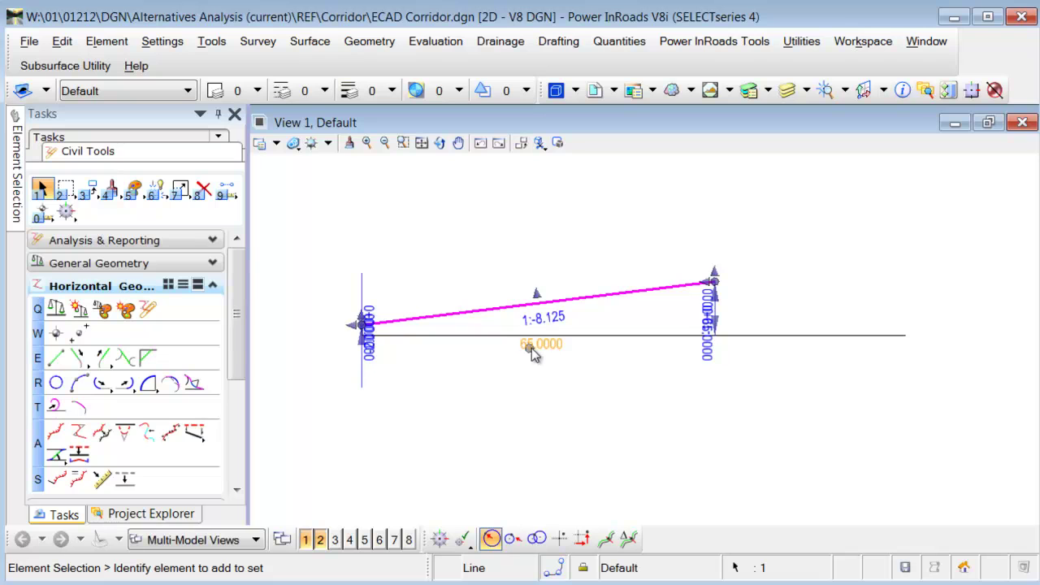
{"action": "left_click", "coordinate": [532, 347]}
{"action": "type", "text": "50"}
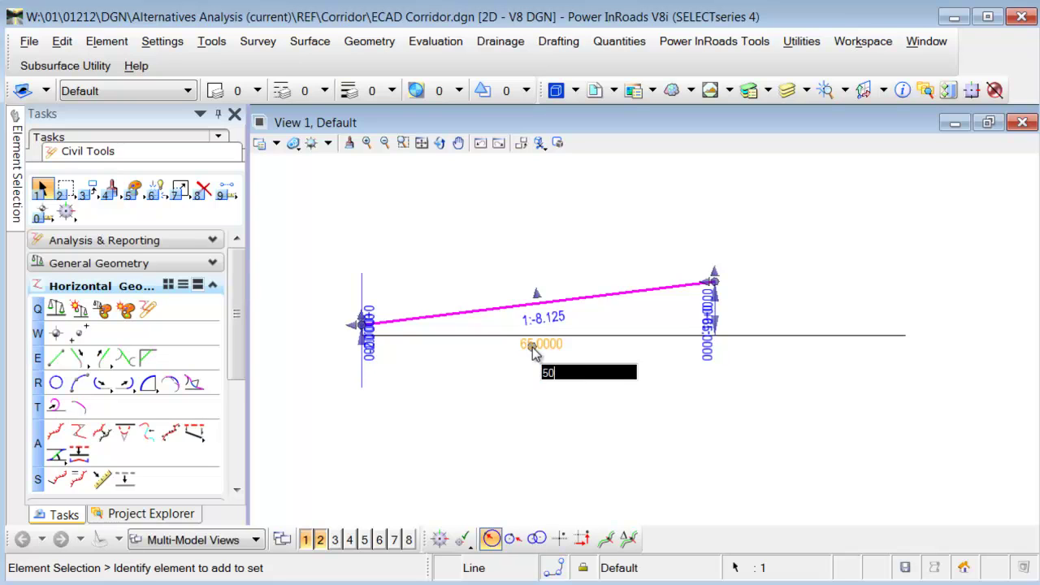
{"action": "key", "text": "Return"}
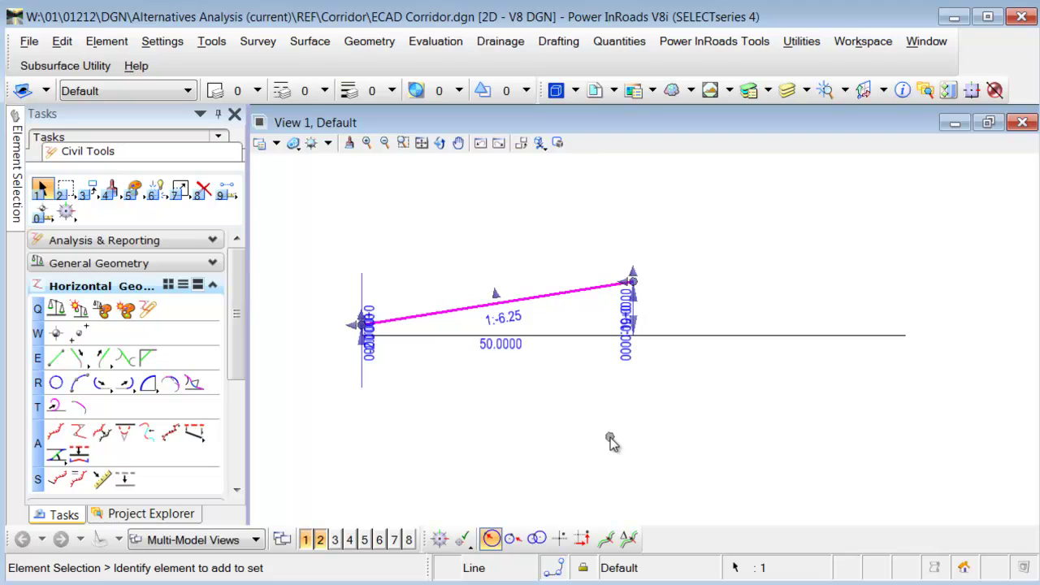
{"action": "left_click", "coordinate": [610, 437]}
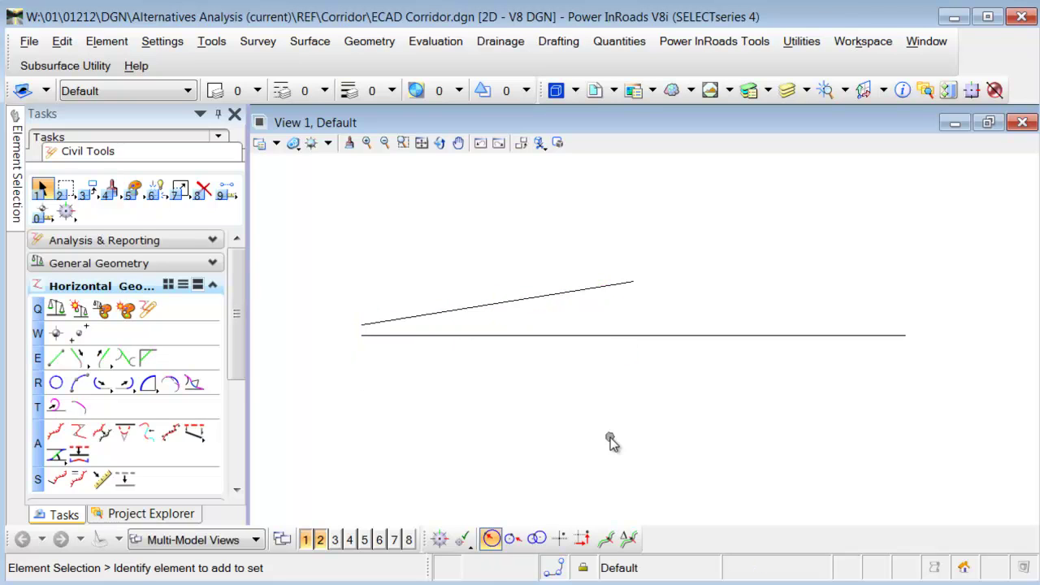